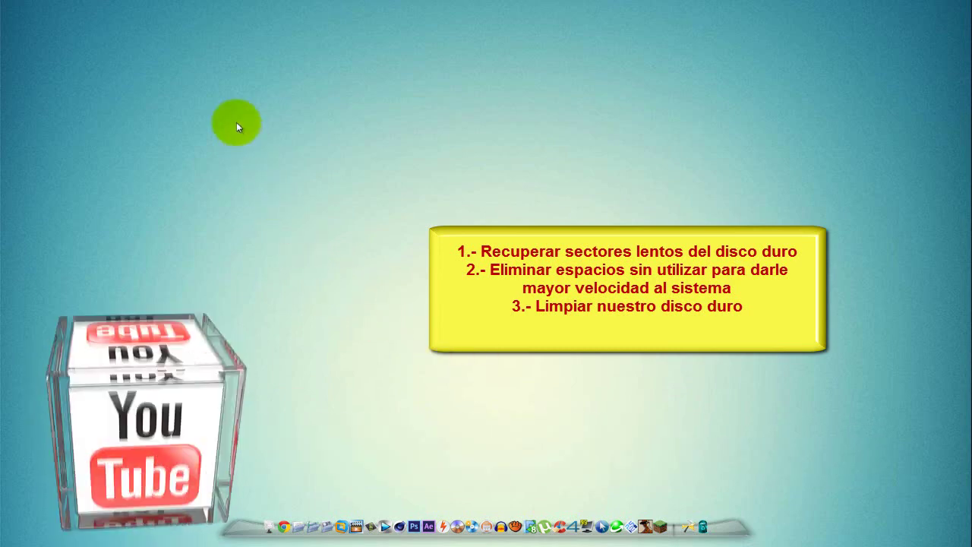
Step: Open the properties of local disk C: from the computer's drive list and move the dialog clear of the drives
key(super+e)
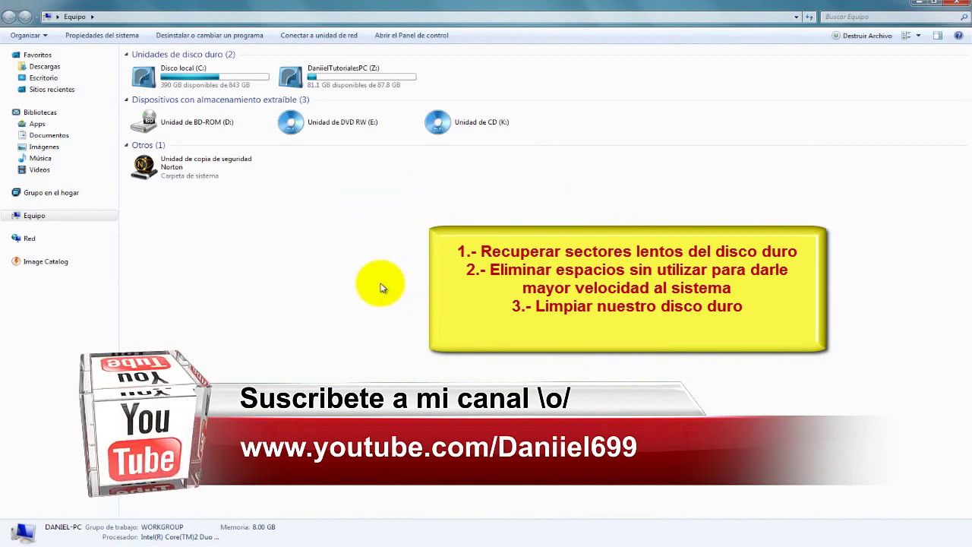
right_click(222, 69)
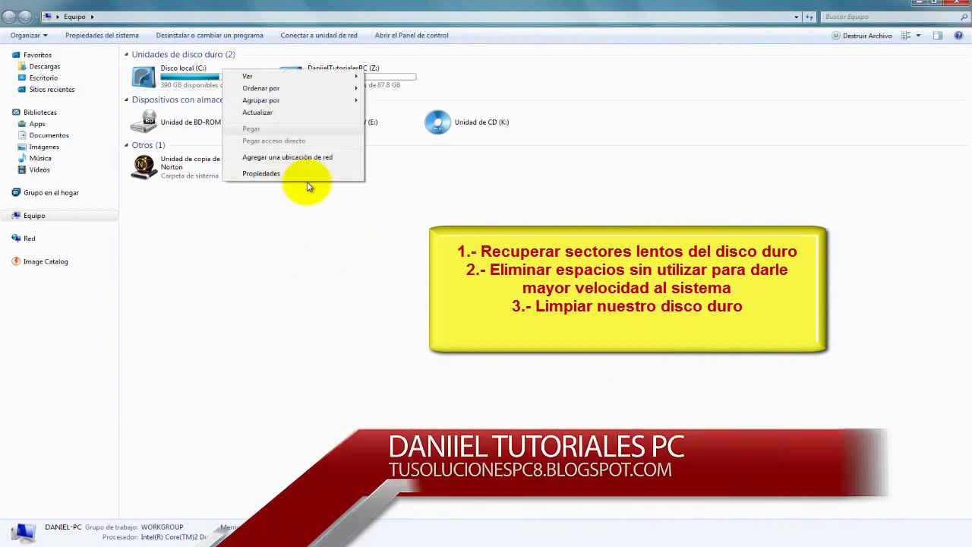
click(214, 85)
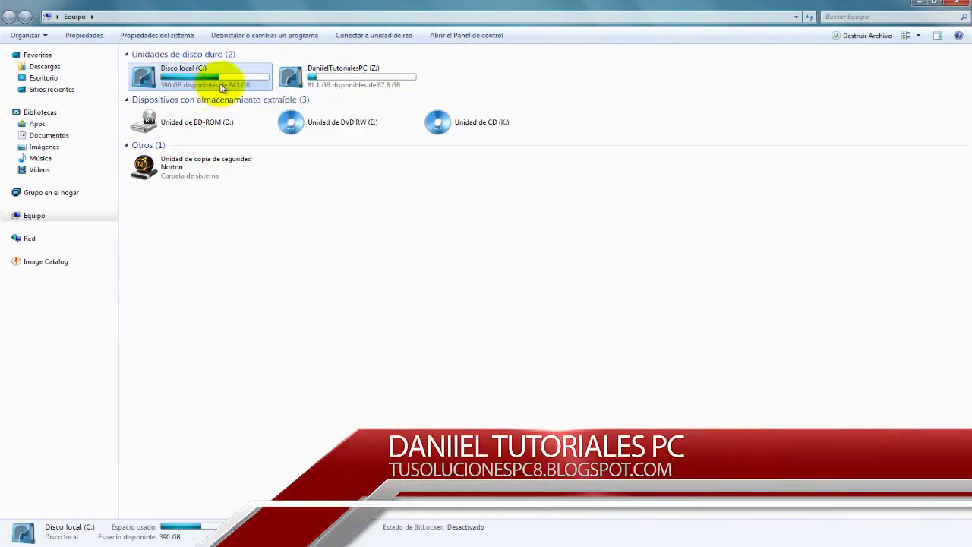
right_click(221, 86)
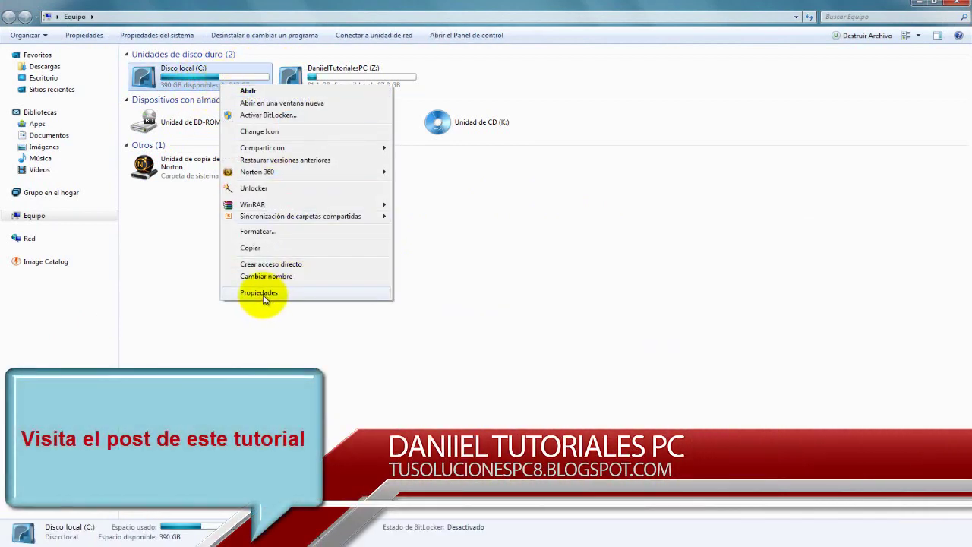
click(263, 294)
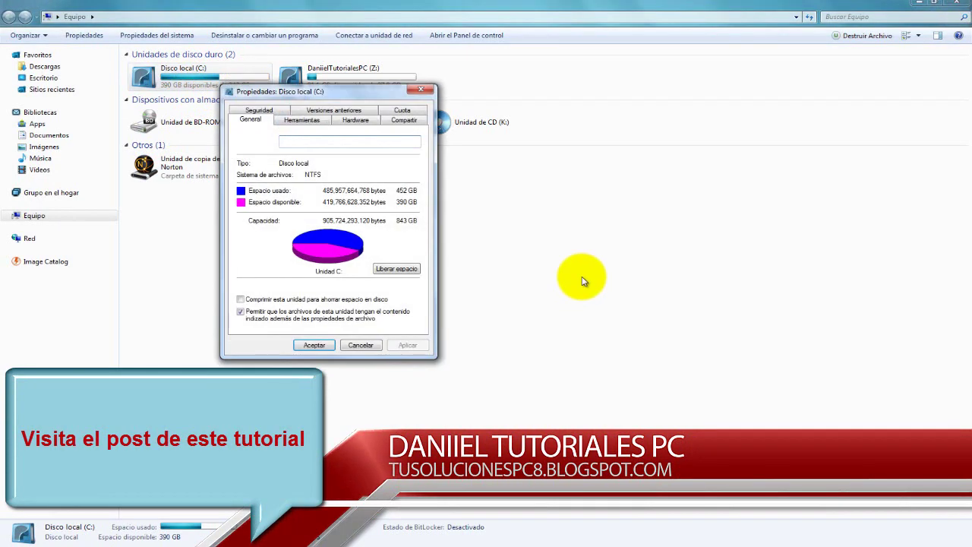
drag(336, 94, 519, 105)
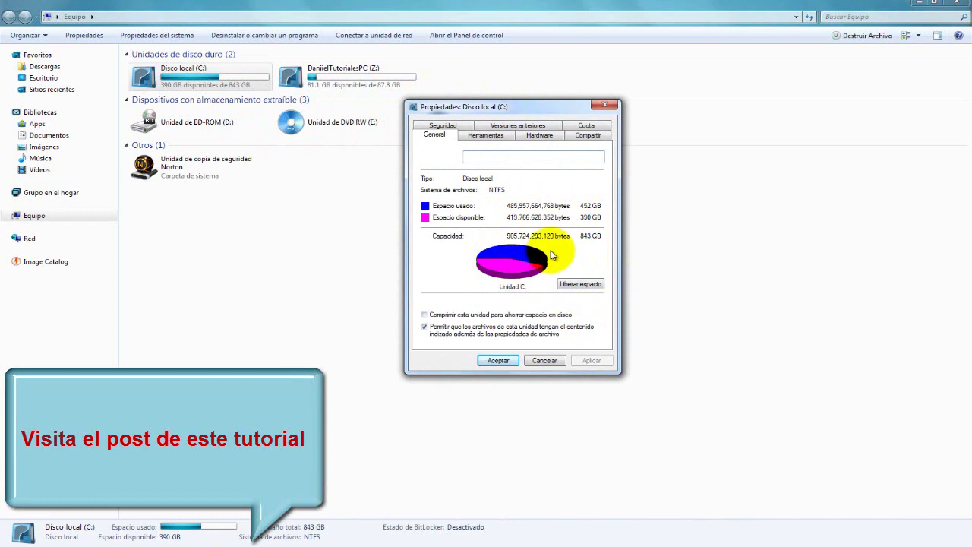
Step: Open the Disk Defragmenter from the C: drive's maintenance tools and analyze drive C:
click(486, 137)
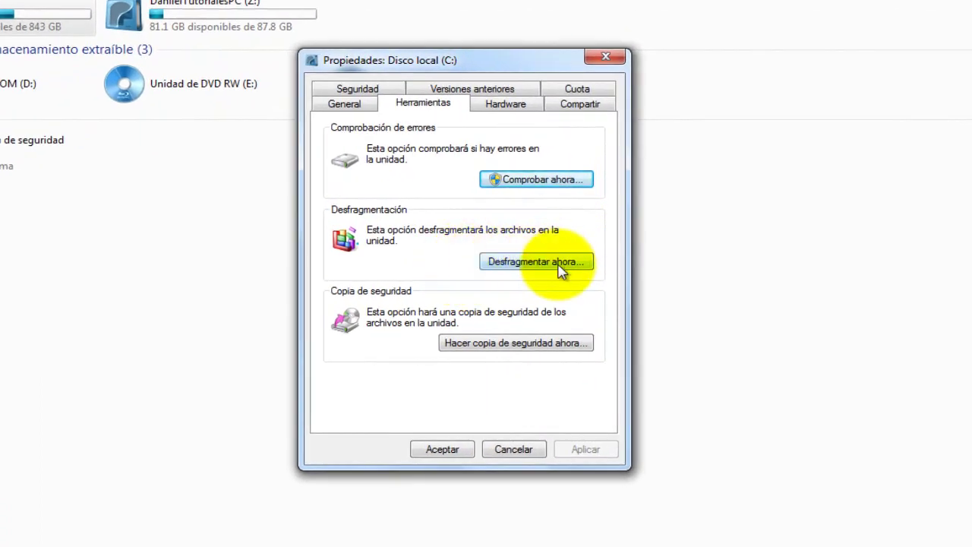
click(559, 266)
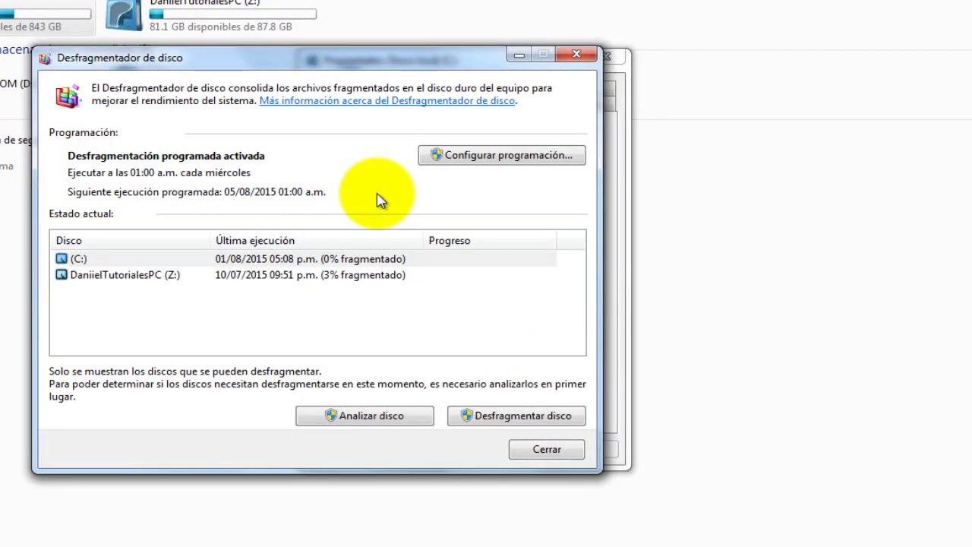
click(460, 259)
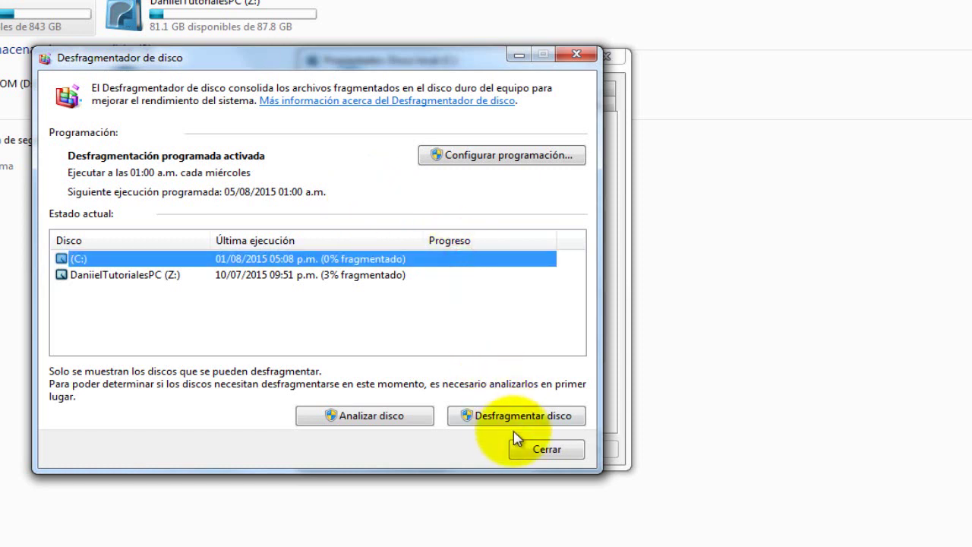
click(459, 419)
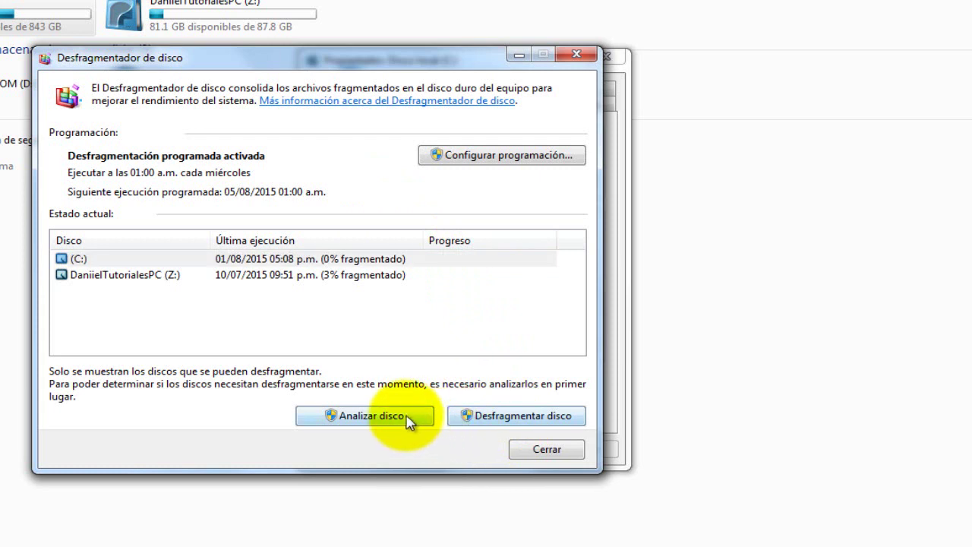
click(380, 259)
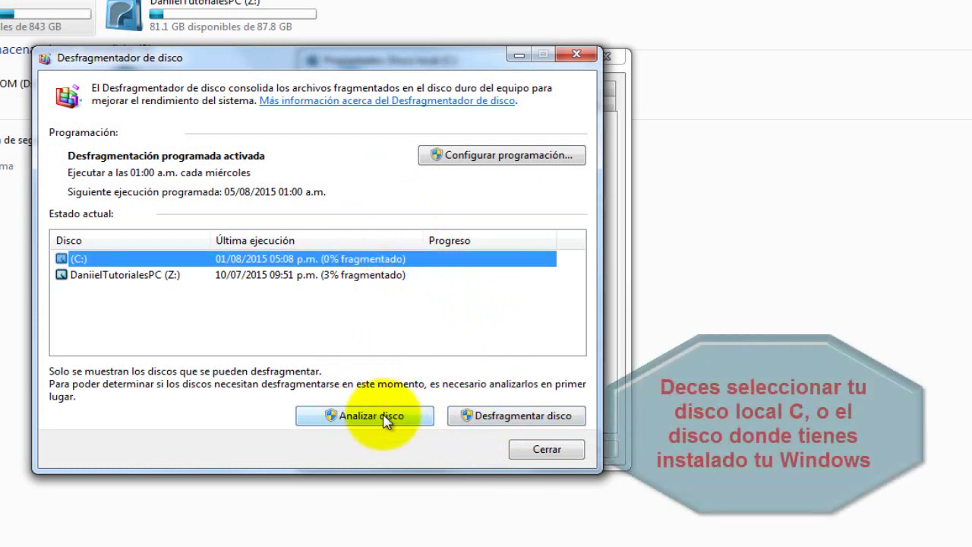
click(385, 416)
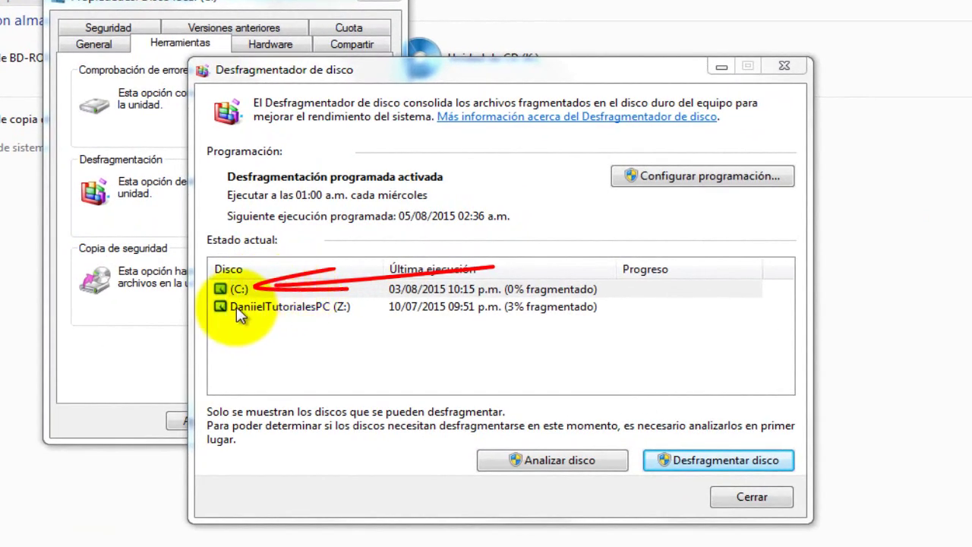
Step: Review the last run and fragmentation status of drive C:, and close the Disk Defragmenter
click(277, 291)
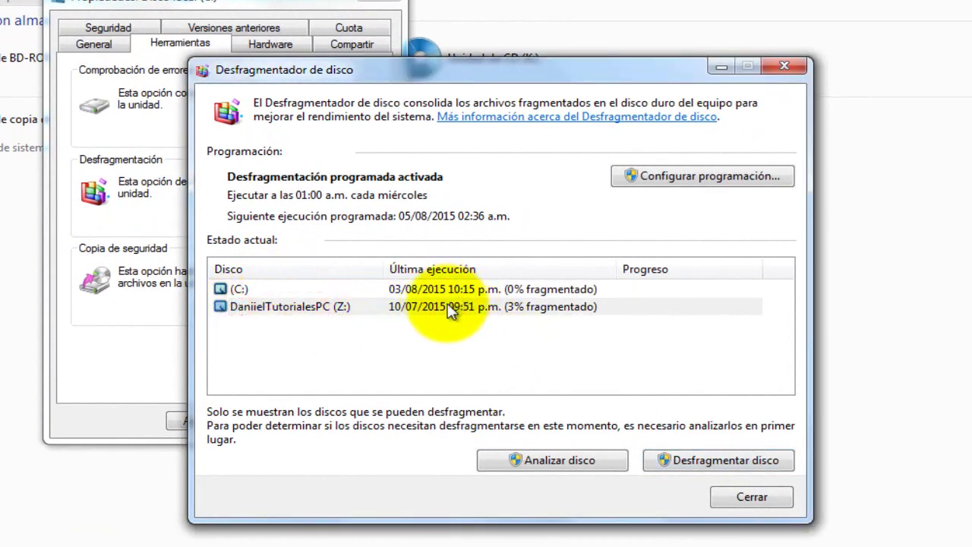
click(525, 292)
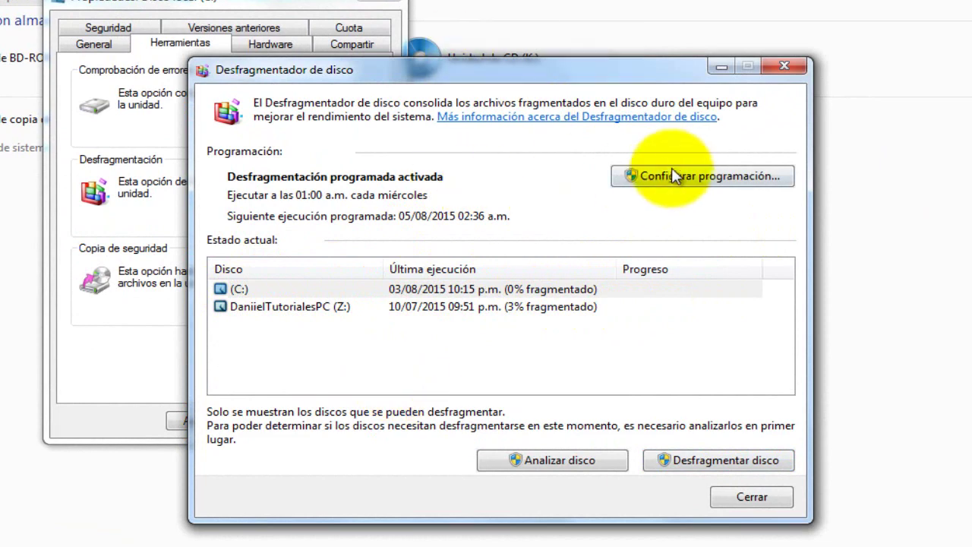
click(785, 68)
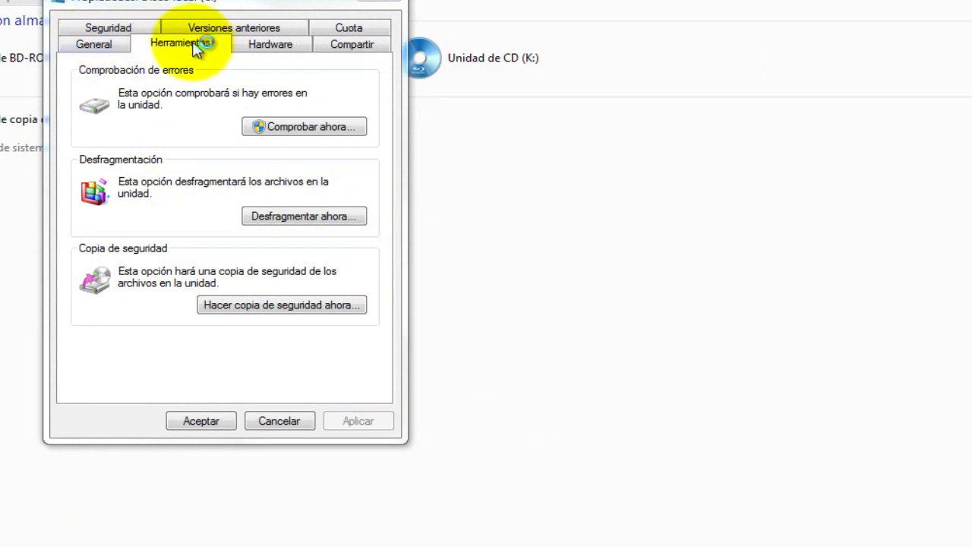
Step: Open Disk Cleanup for drive C: from its general properties and place its window beside the properties dialog
click(98, 43)
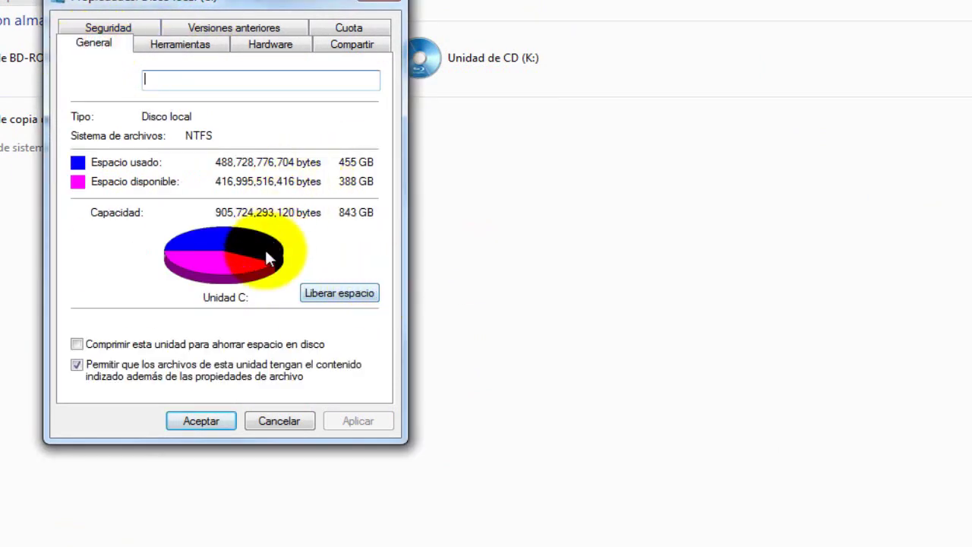
click(339, 293)
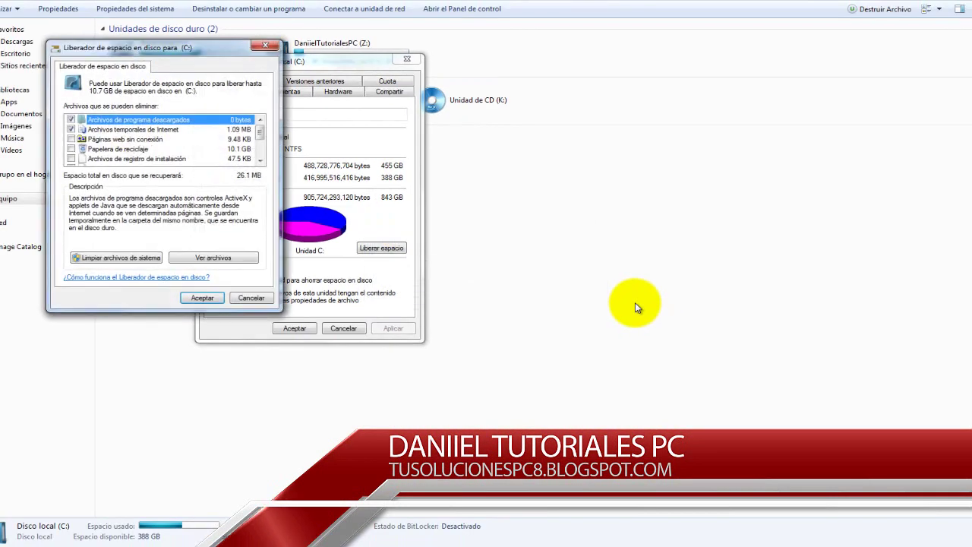
drag(190, 47, 452, 66)
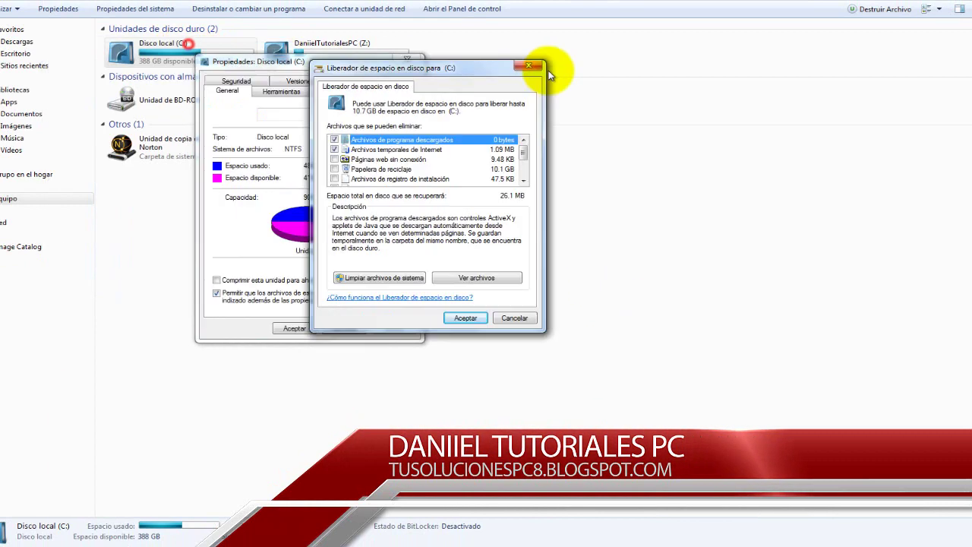
drag(550, 75, 745, 78)
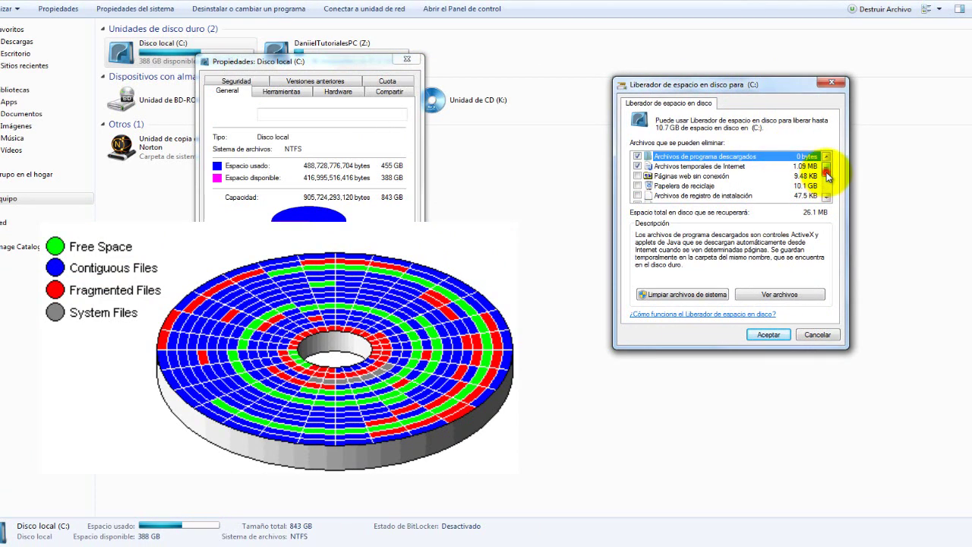
drag(747, 79, 574, 61)
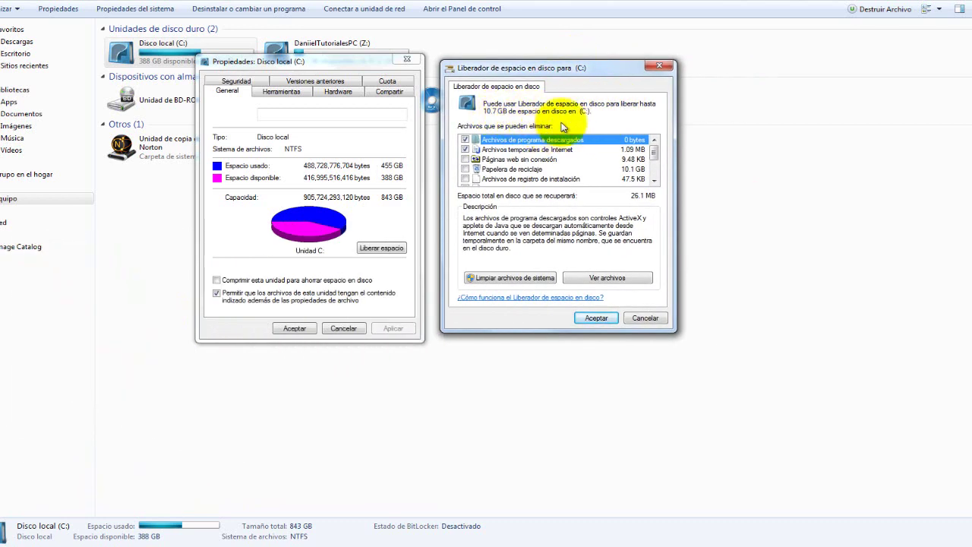
Step: Include the three Windows error report file categories and "Archivos temporales" in the files to delete
click(654, 180)
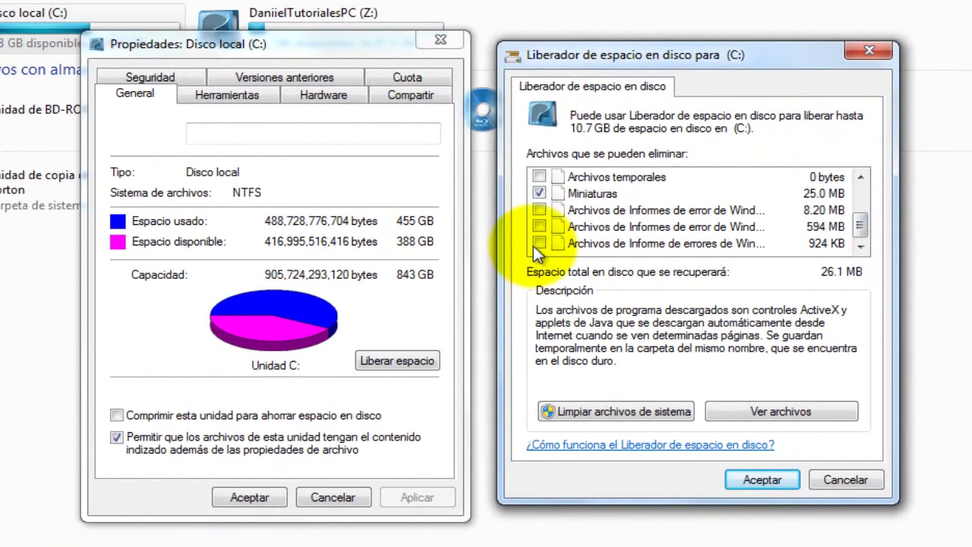
click(539, 245)
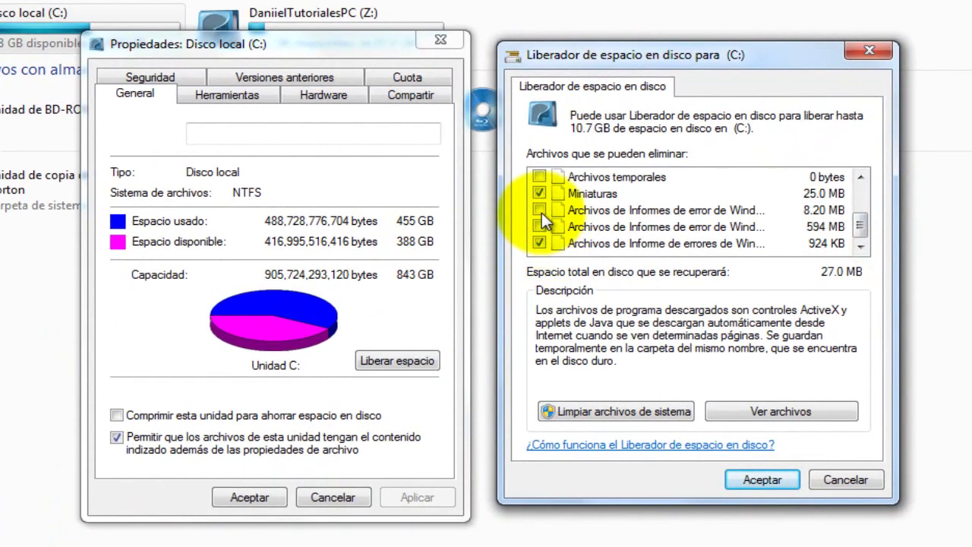
click(539, 210)
click(540, 209)
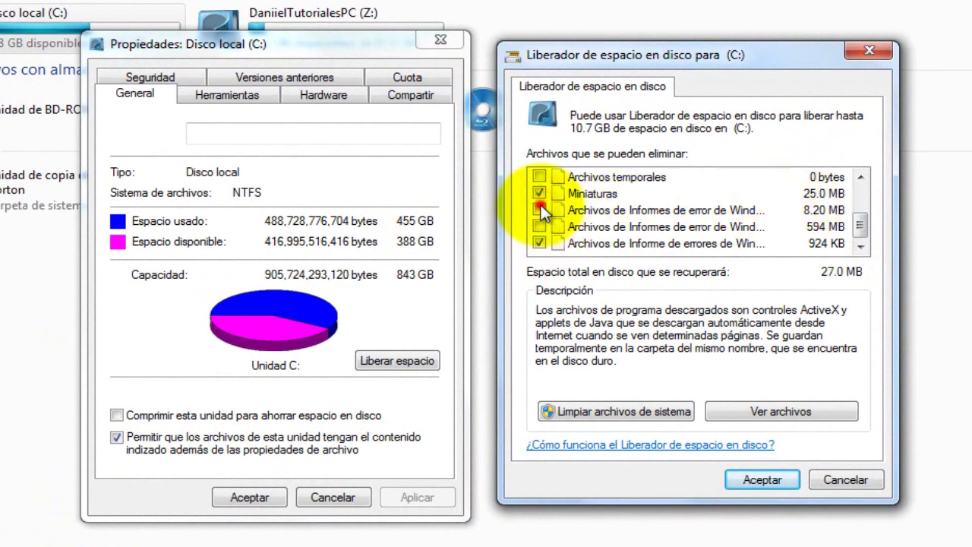
click(538, 211)
click(538, 227)
click(540, 177)
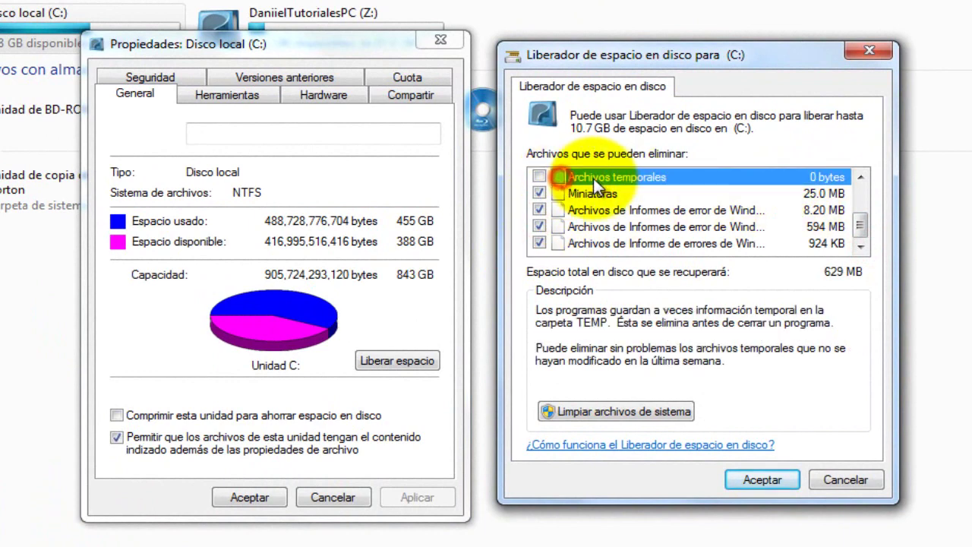
Step: Also include "Archivos de registro de instalación" and "Páginas web sin conexión" in the files to delete
drag(865, 229, 859, 211)
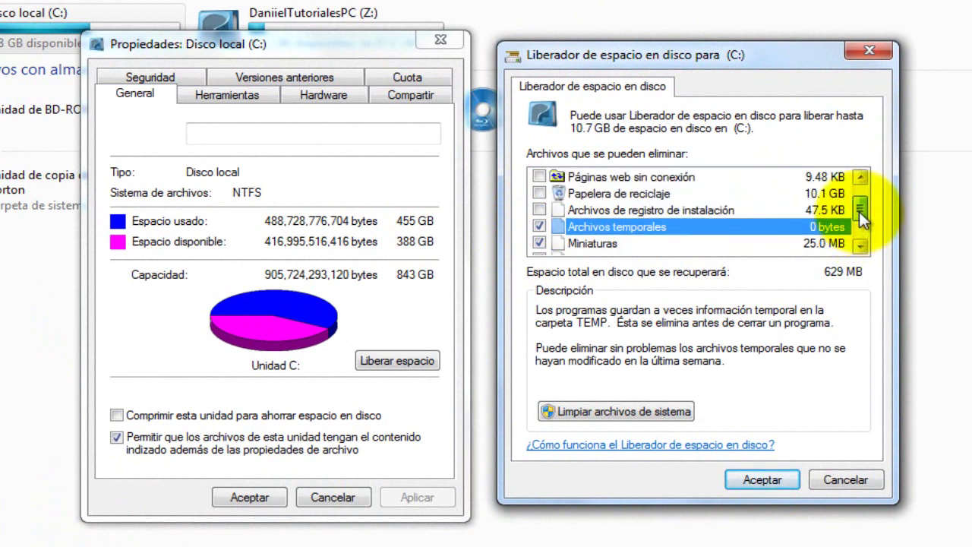
click(540, 208)
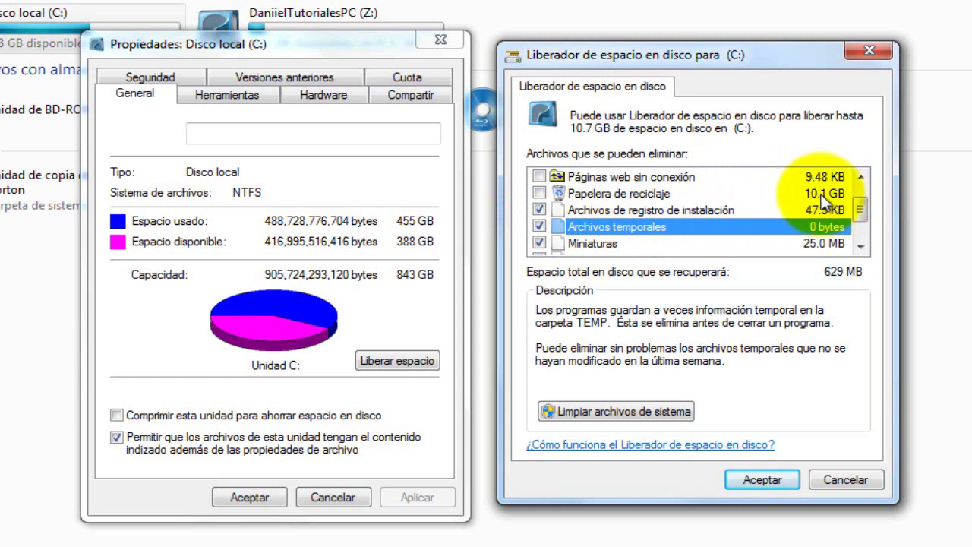
drag(861, 211, 861, 203)
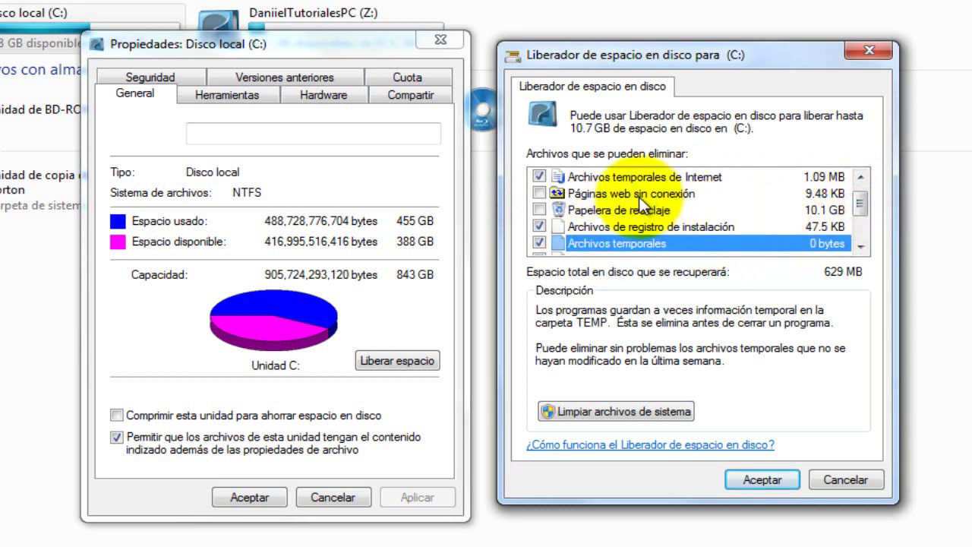
click(538, 191)
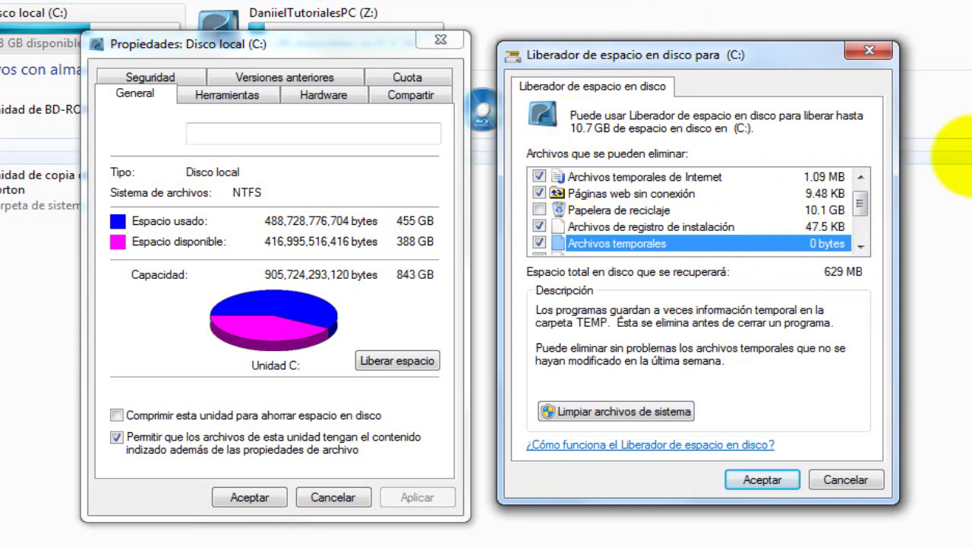